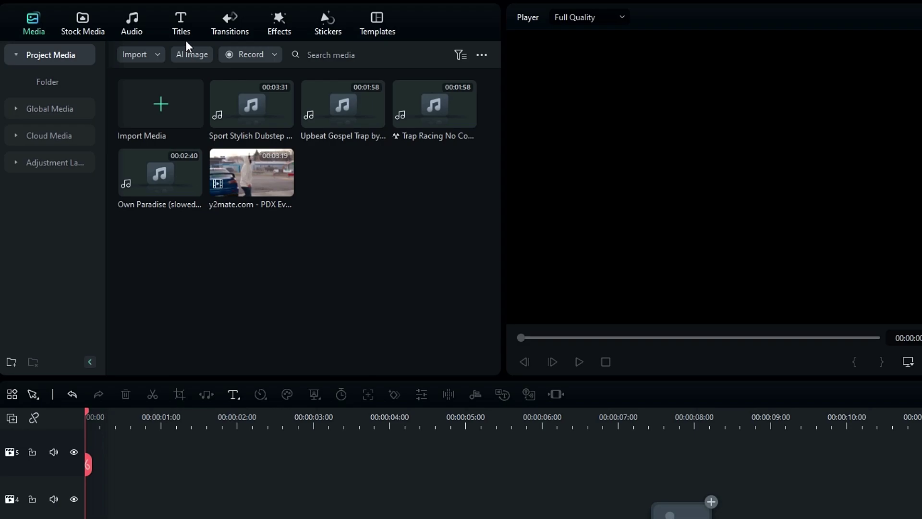
- Place the Light Flash VFX title on the timeline and retype its text as SPEED
click(181, 33)
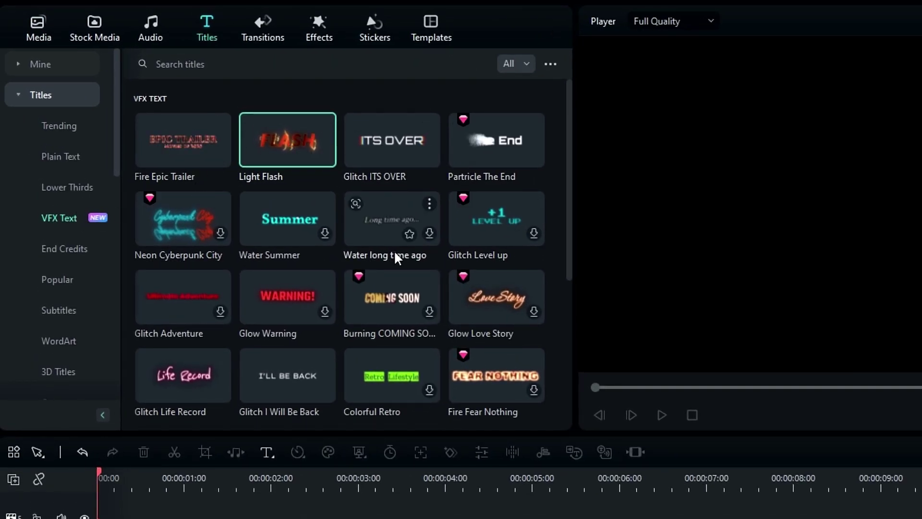
scroll(397, 257, down, 5)
scroll(442, 267, up, 5)
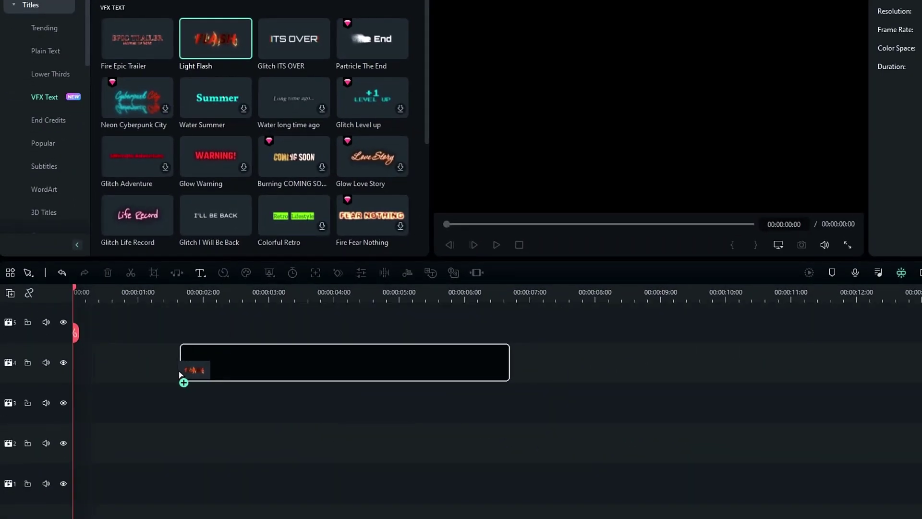
drag(334, 171, 108, 504)
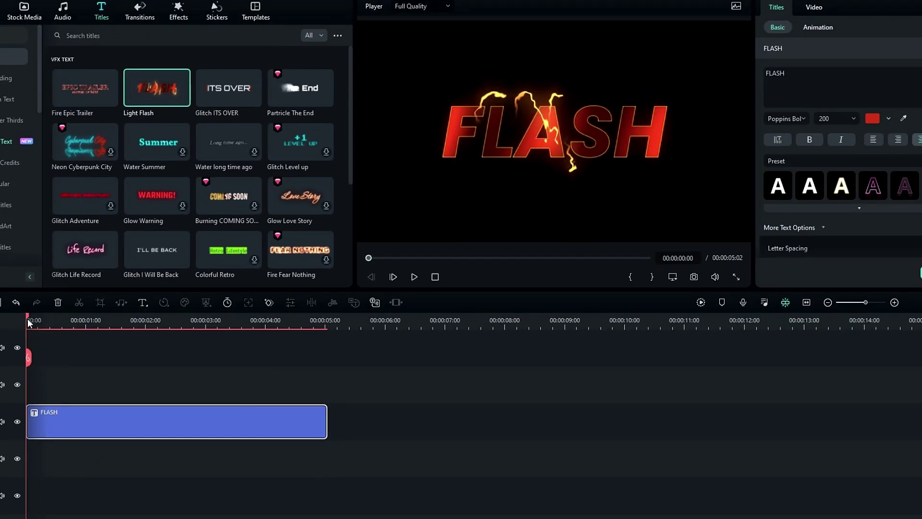
drag(27, 319, 143, 326)
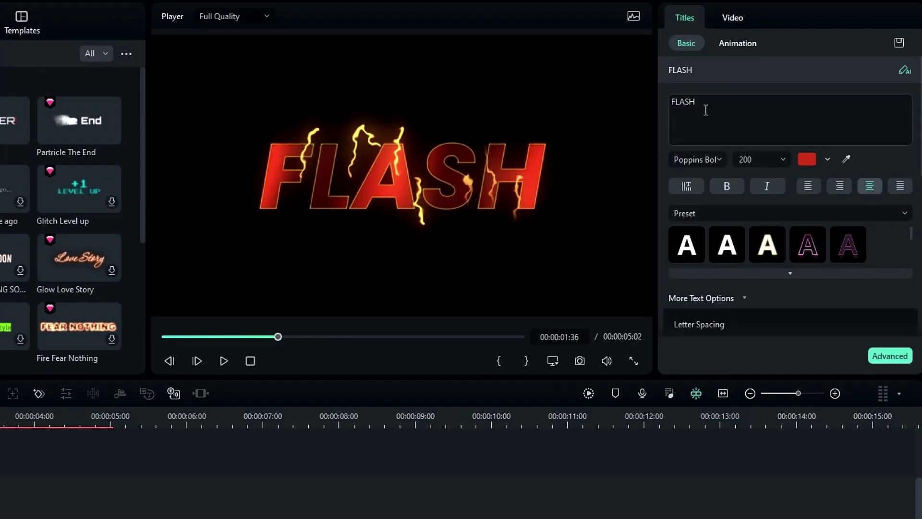
double_click(775, 72)
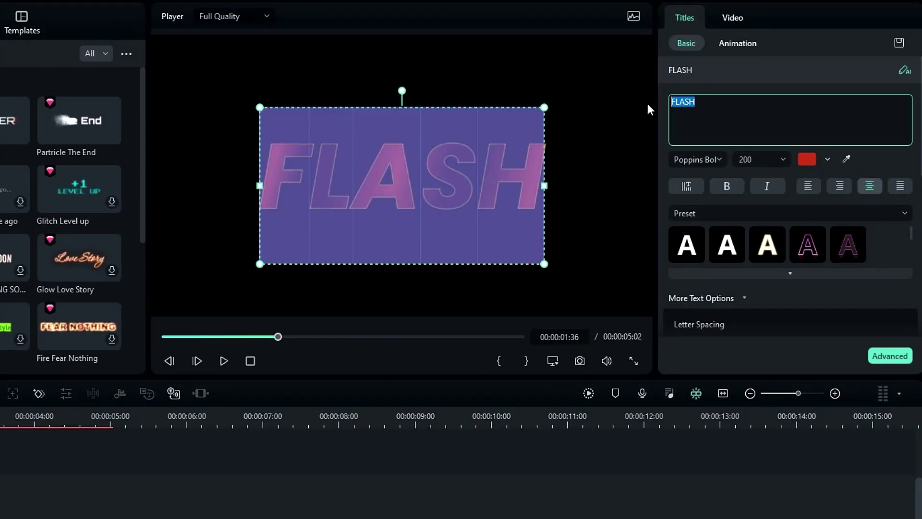
text(SPEED)
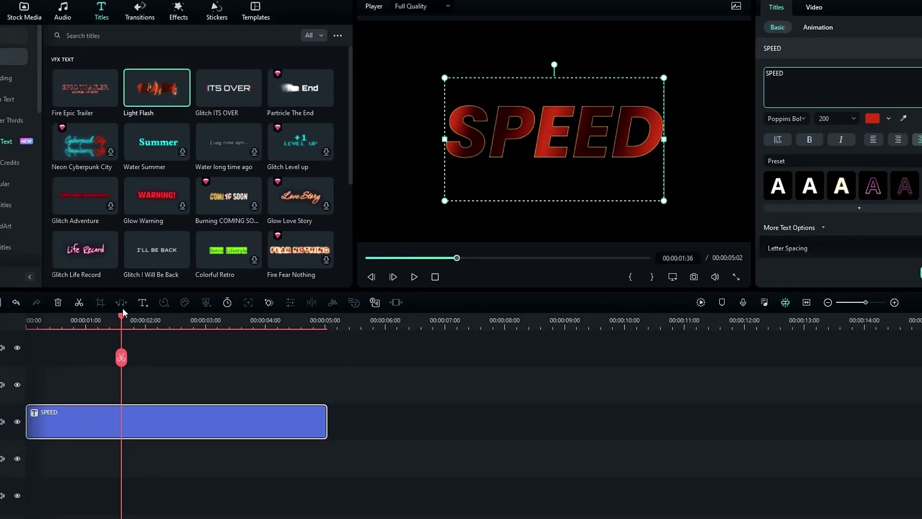
drag(120, 319, 113, 320)
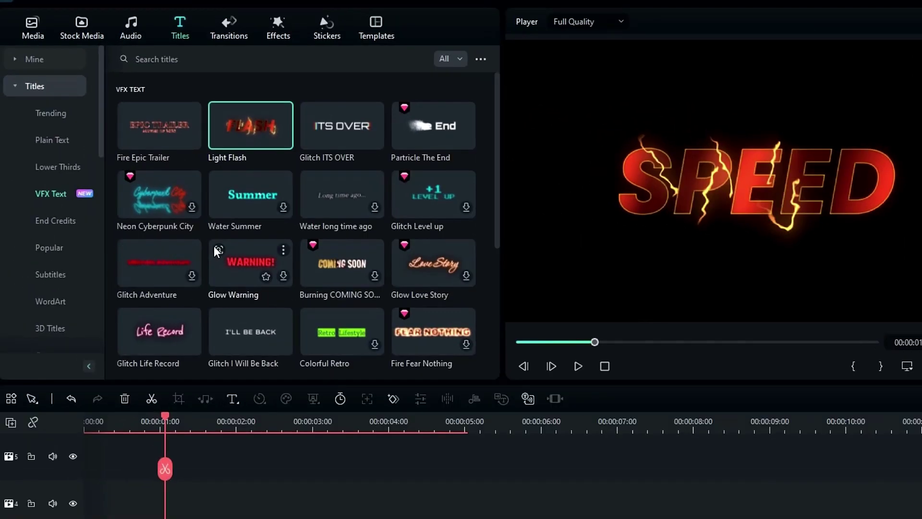
scroll(245, 217, down, 3)
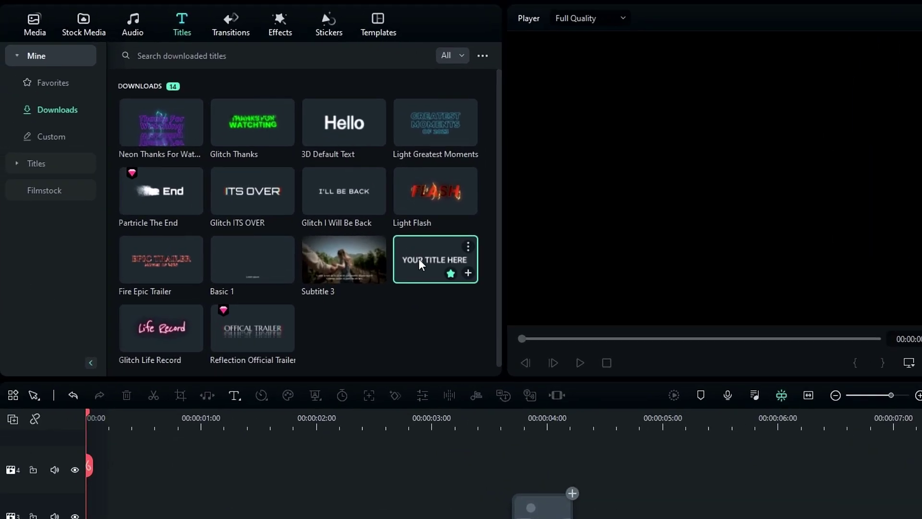
- Add the YOUR TITLE HERE title to the timeline and retype it as 'Creative.'
drag(301, 195, 85, 429)
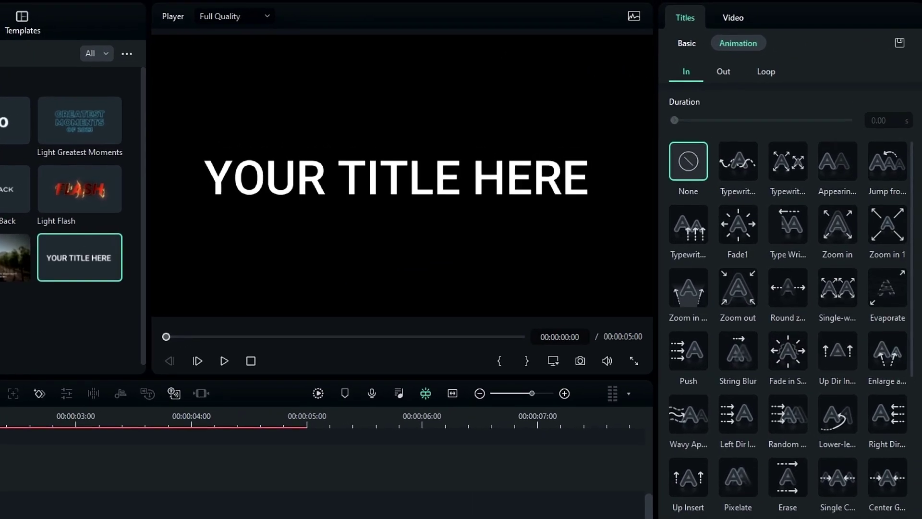
click(688, 49)
triple_click(747, 101)
text(C)
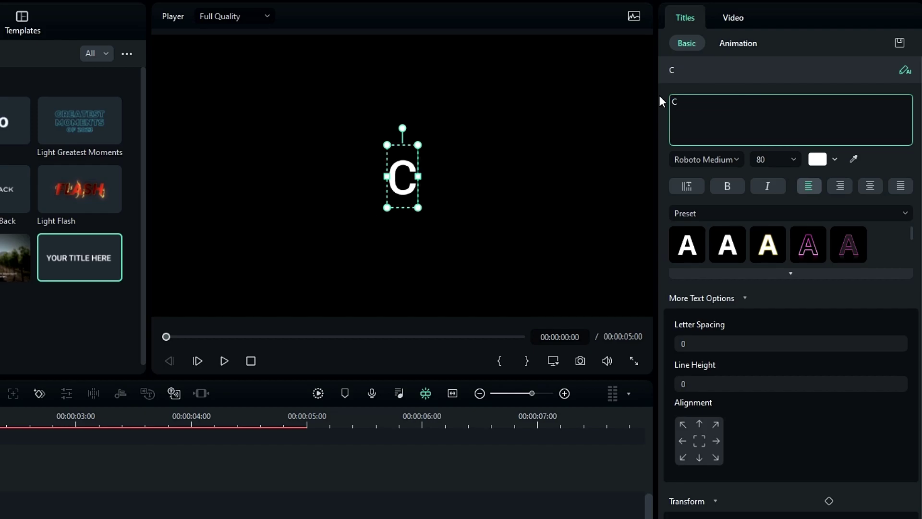
text(reative.)
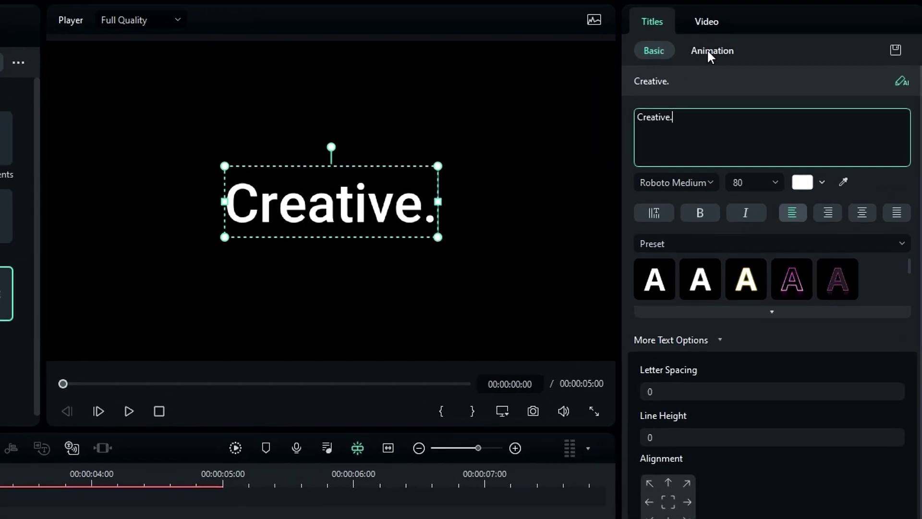
- Try several entrance animations, settling on a Typewriter preset lasting about 3 seconds
click(707, 49)
mouse_move(710, 258)
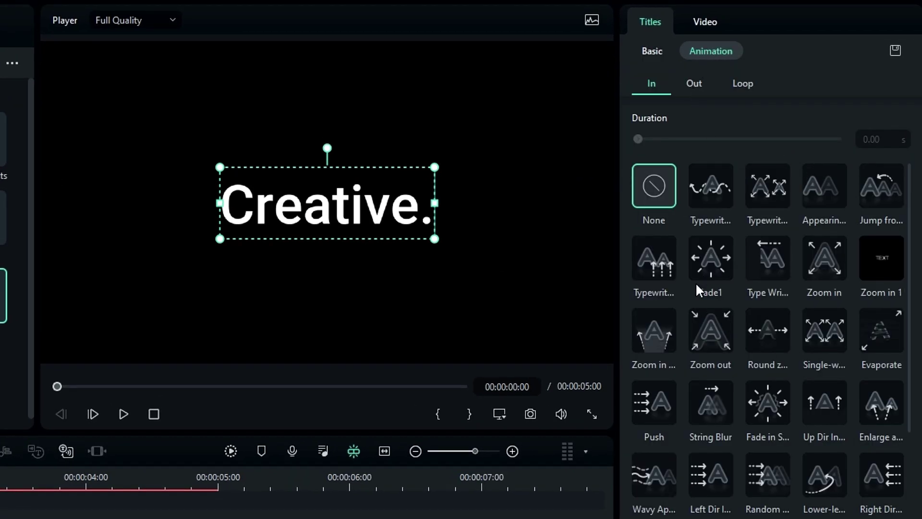
click(712, 191)
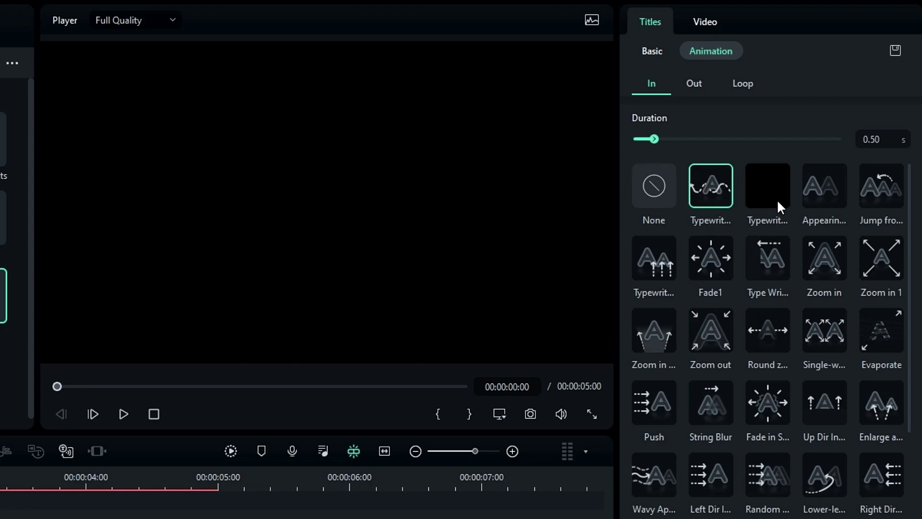
click(809, 183)
click(714, 267)
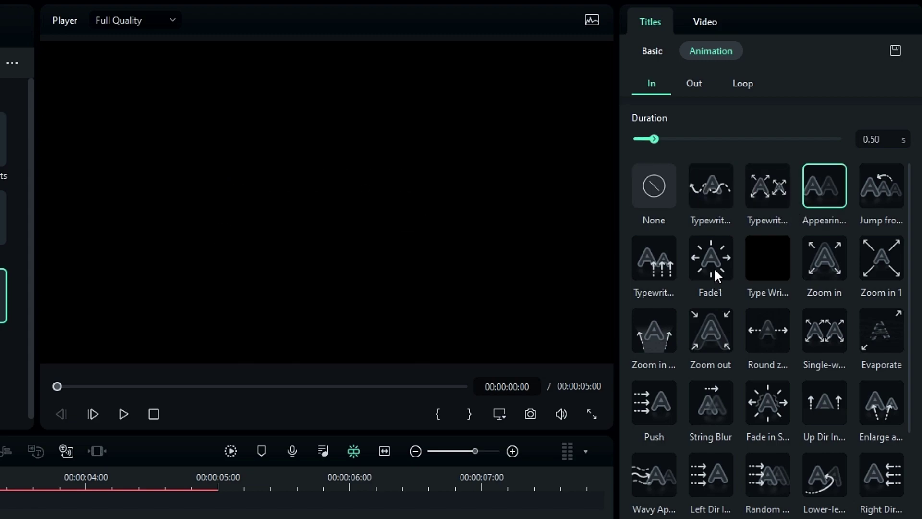
click(653, 258)
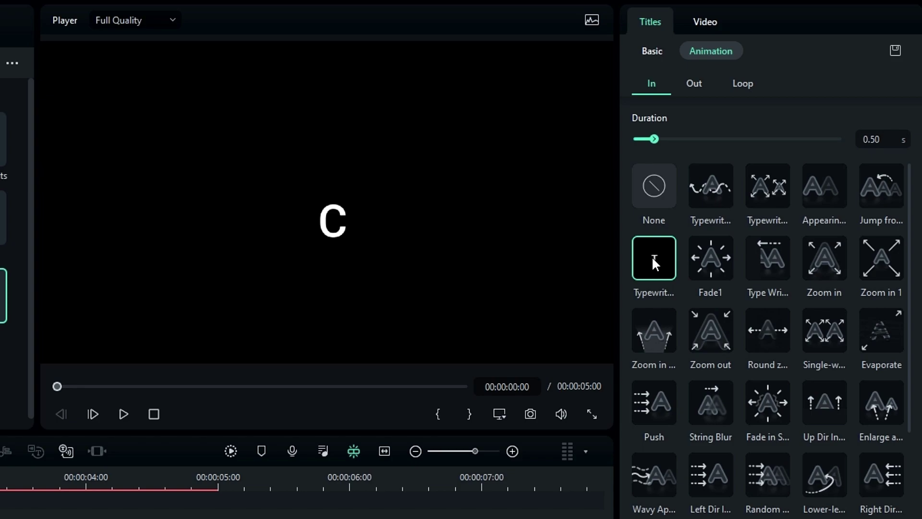
drag(654, 139, 752, 139)
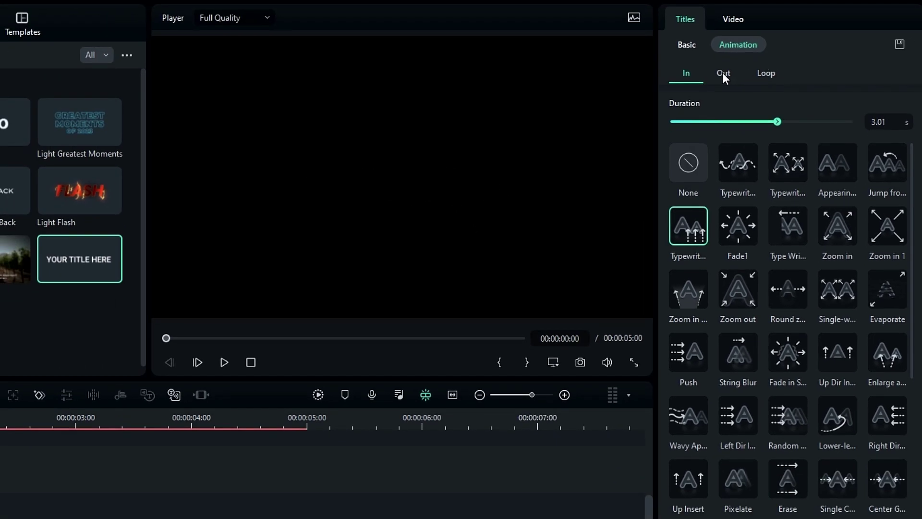
- Check the exit animation options, then reset the entrance animation to None
click(724, 73)
click(687, 73)
click(689, 164)
- Try the Blinking, Heartbeat, shaking and MPEG Glitch loop animations on the title
click(766, 73)
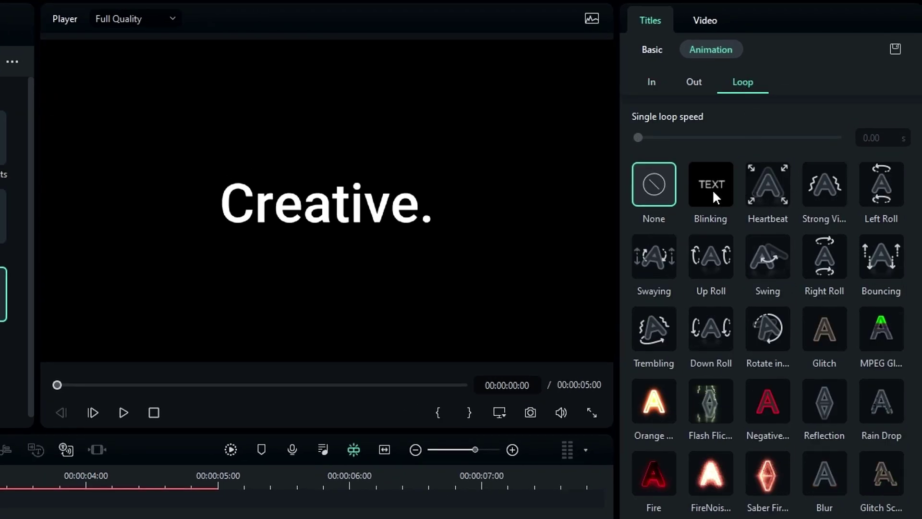
click(712, 189)
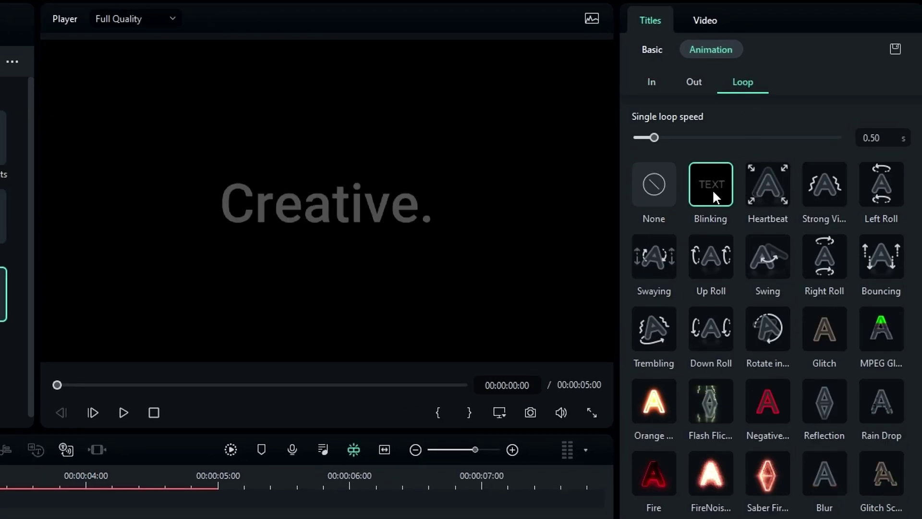
click(782, 184)
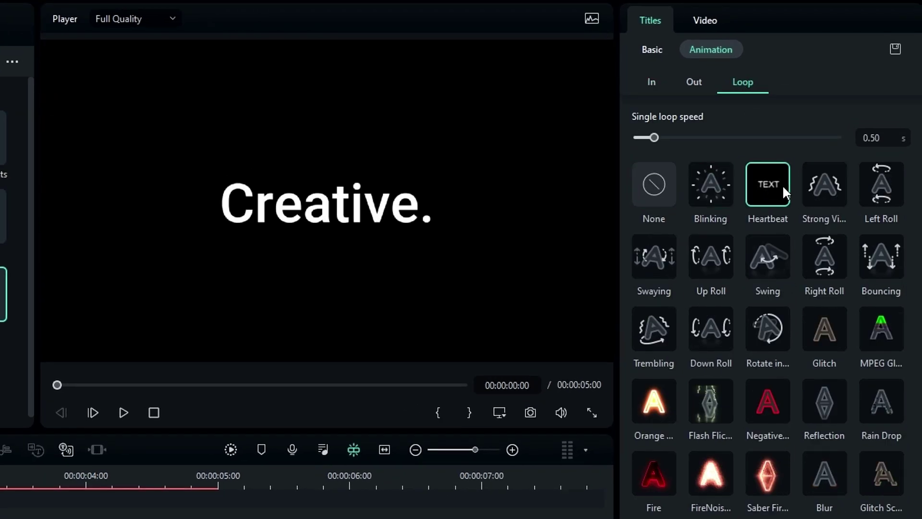
click(810, 184)
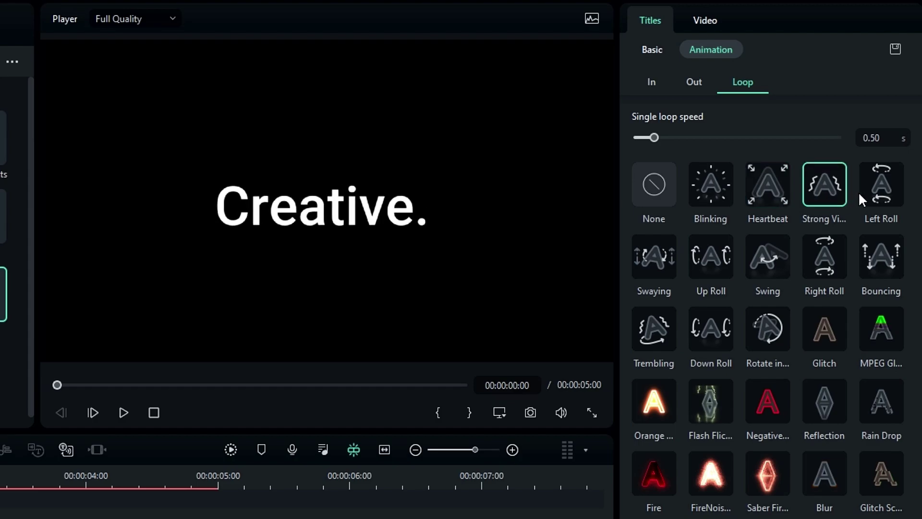
click(884, 333)
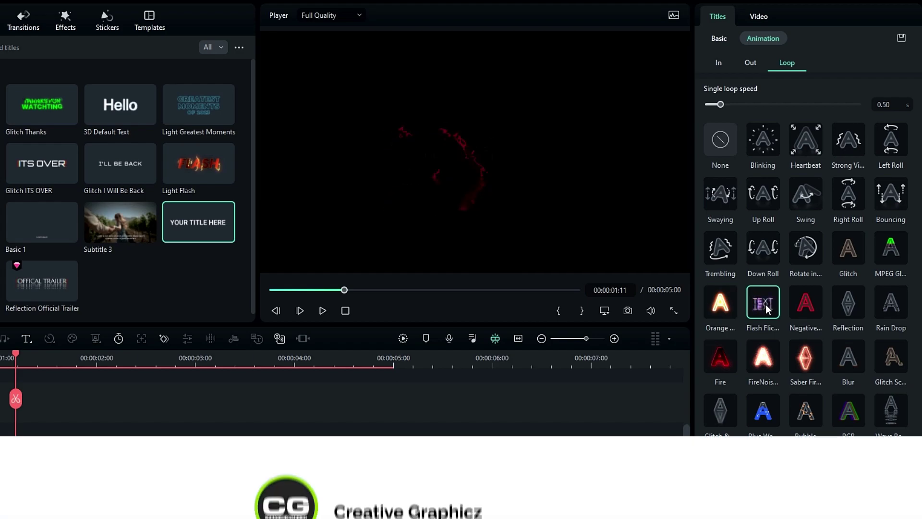
- Set the single loop speed to maximum and preview the title animation
drag(770, 104, 860, 105)
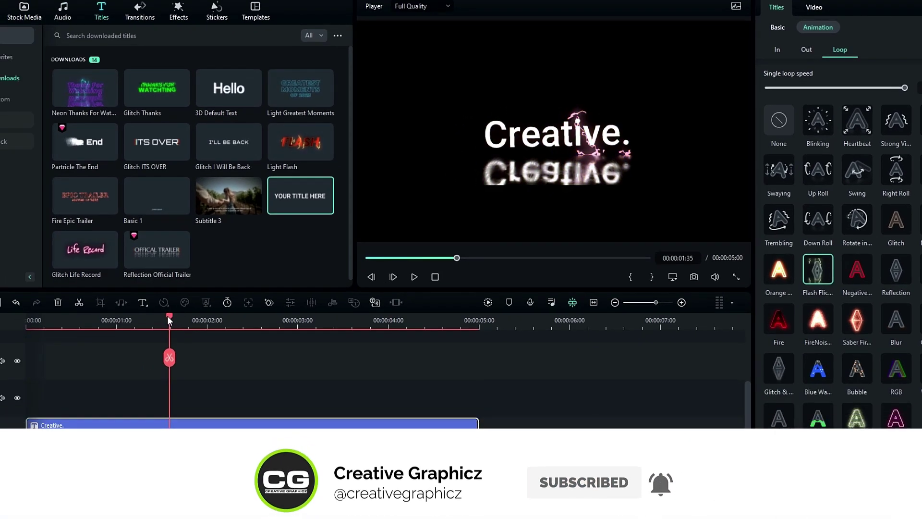
key(space)
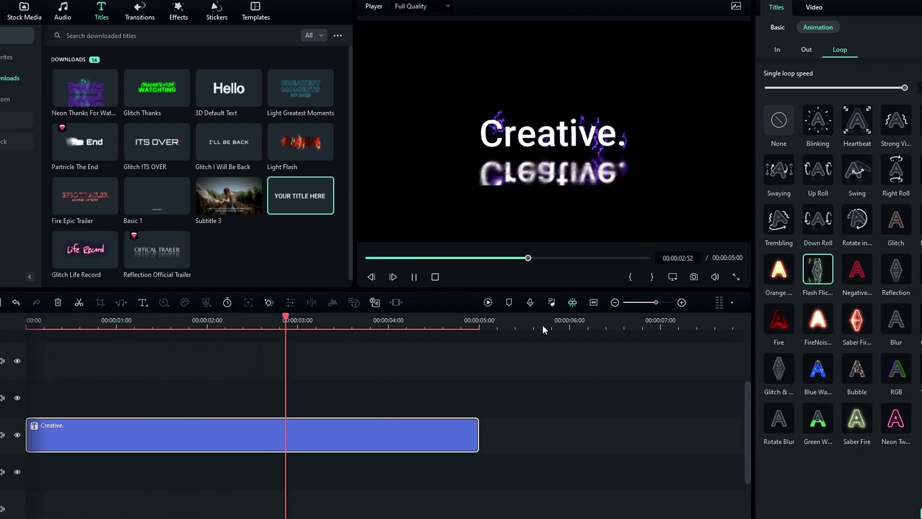
key(space)
- Try the Saber Fire and Fire loops, ending on the green loop style
click(856, 320)
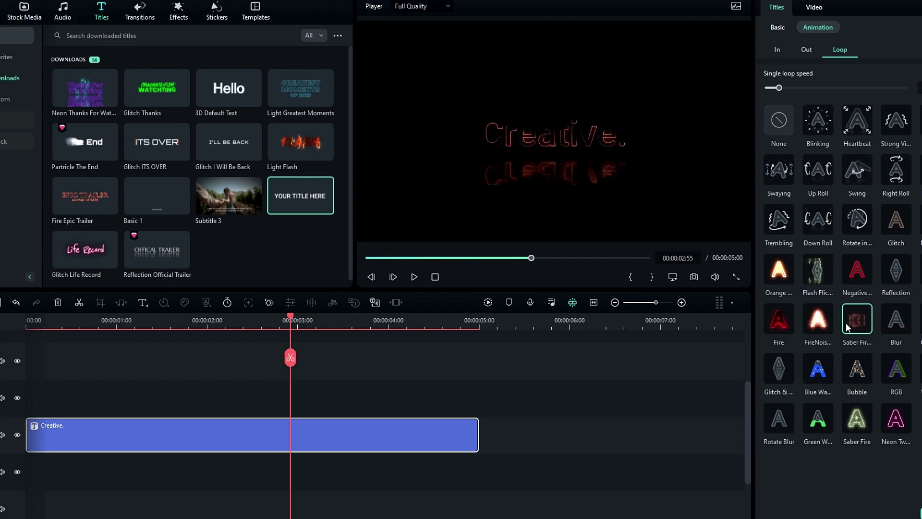
click(818, 319)
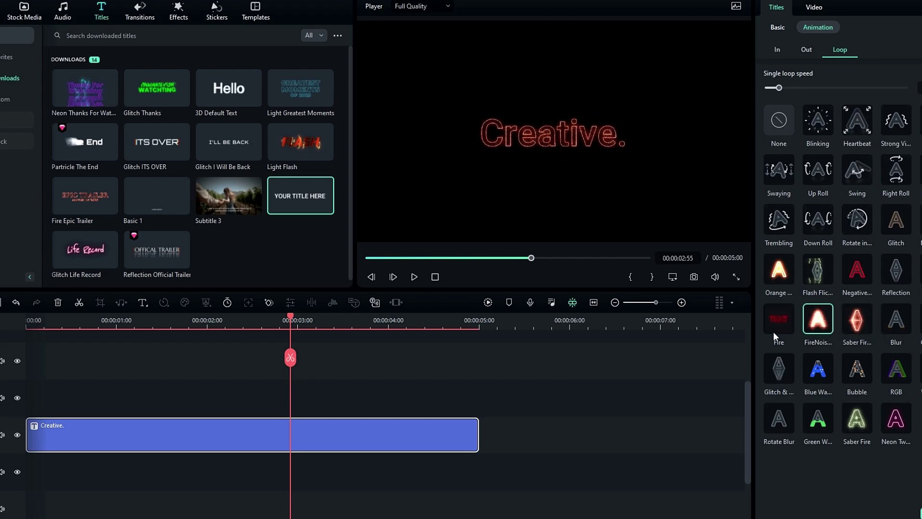
click(777, 319)
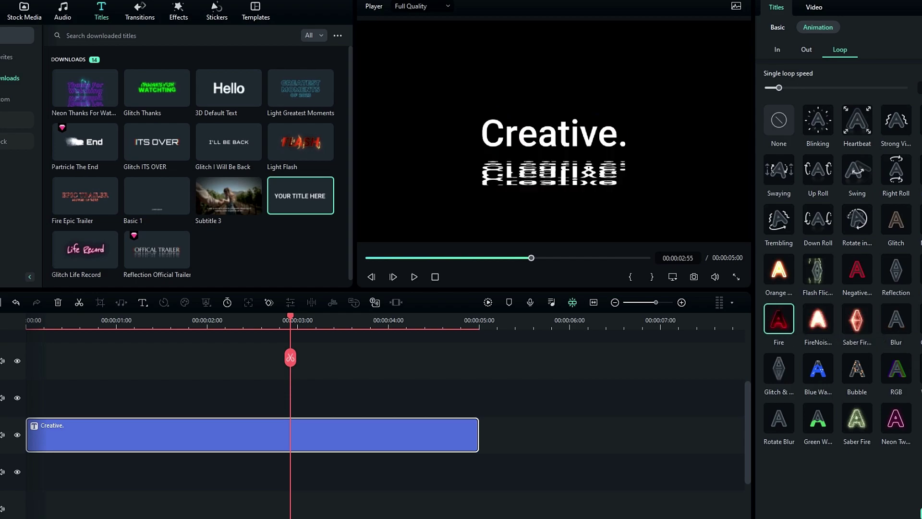
mouse_move(897, 369)
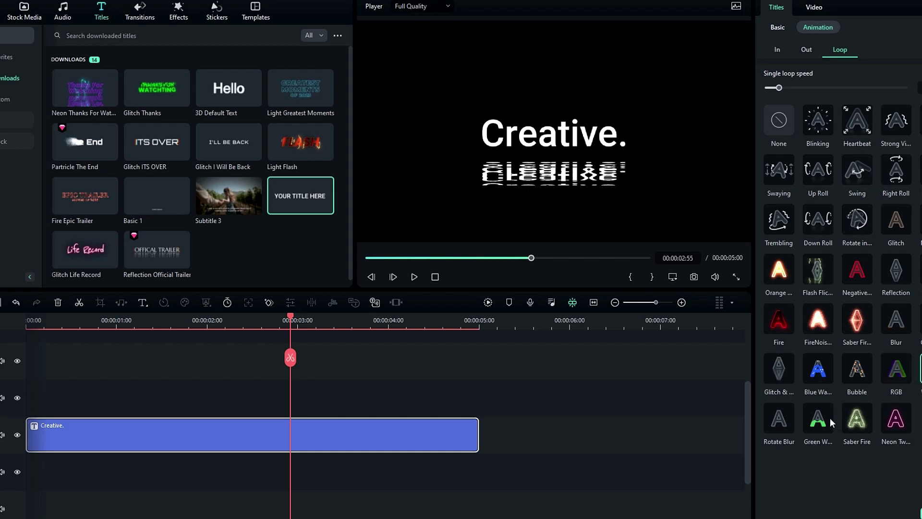
click(832, 423)
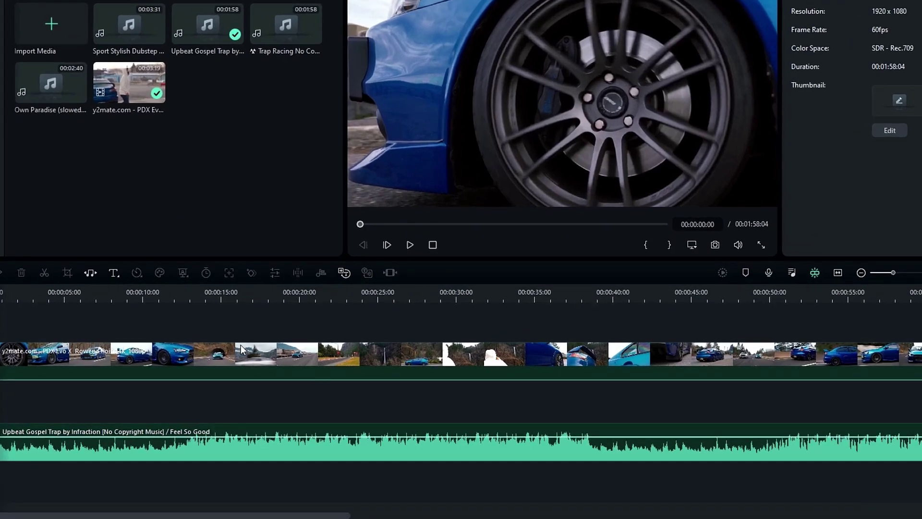
- Add Audio-Driven Zoom above the car clip, extend it full length, and preview playback
click(293, 370)
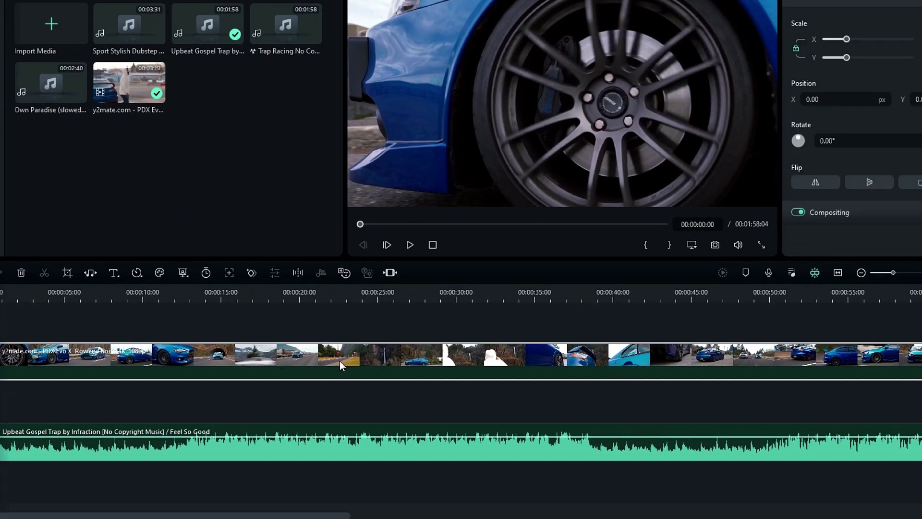
click(160, 449)
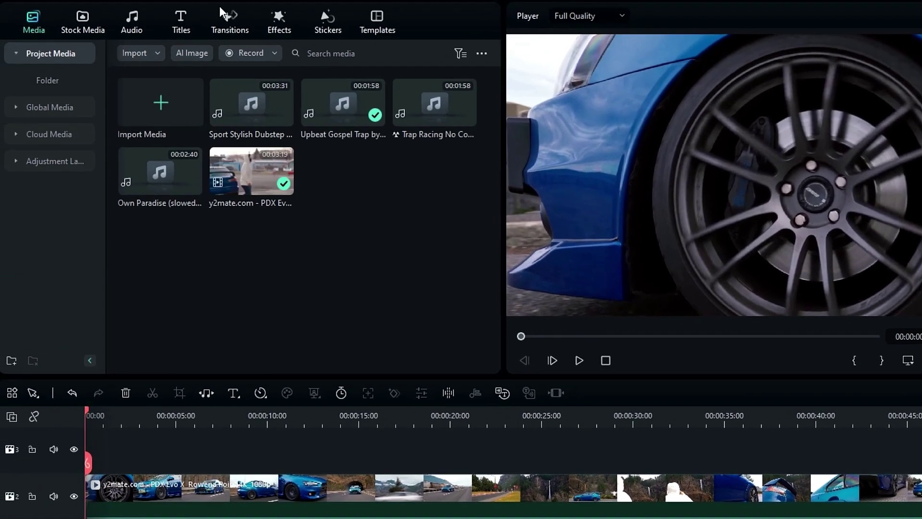
click(287, 23)
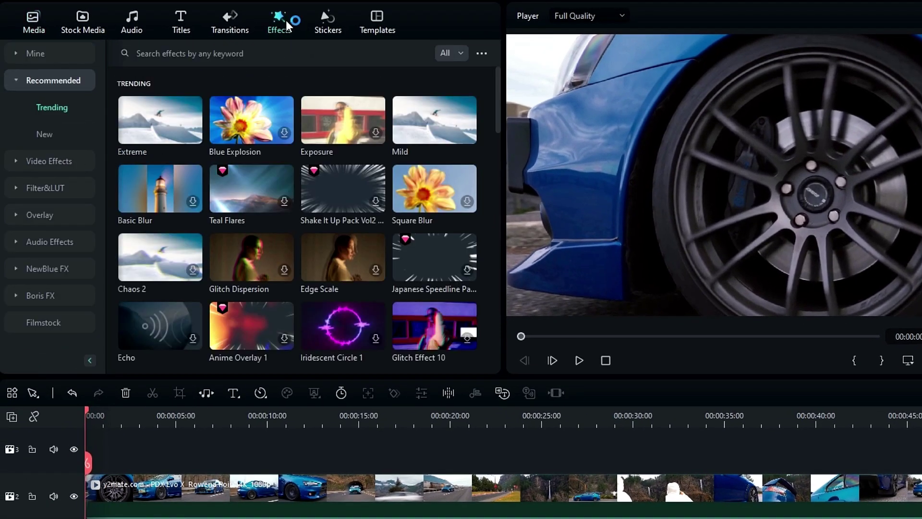
click(45, 241)
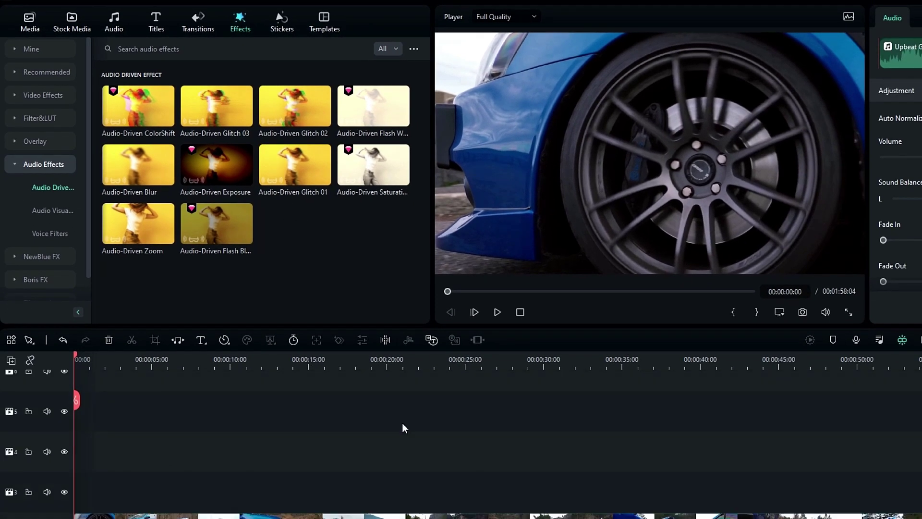
scroll(403, 423, down, 2)
drag(137, 223, 81, 414)
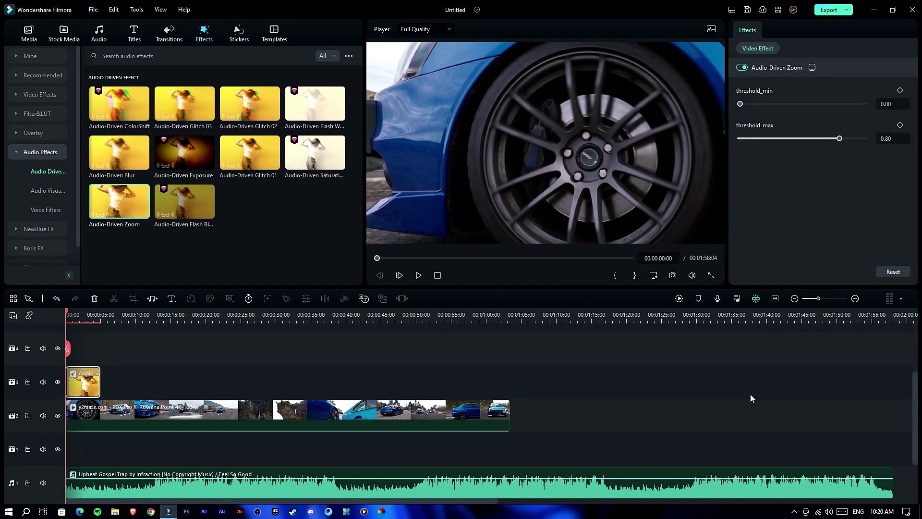
drag(137, 384, 504, 384)
key(space)
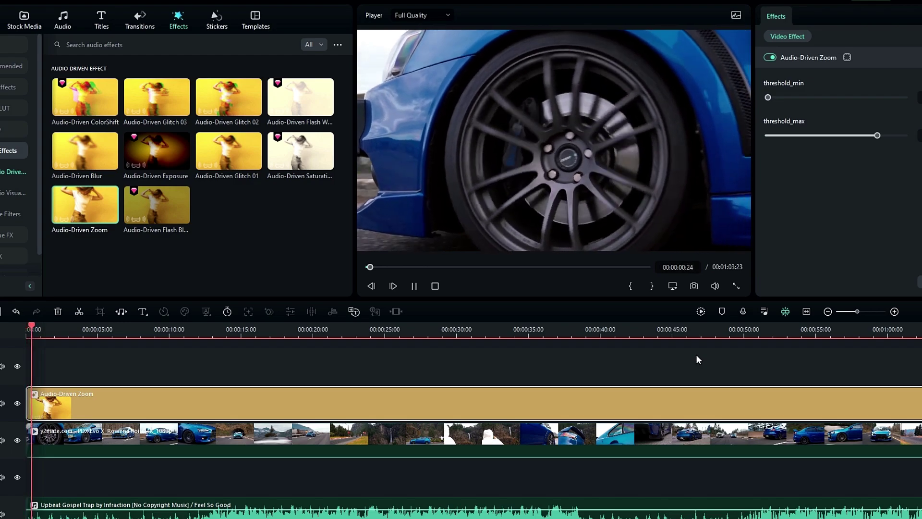